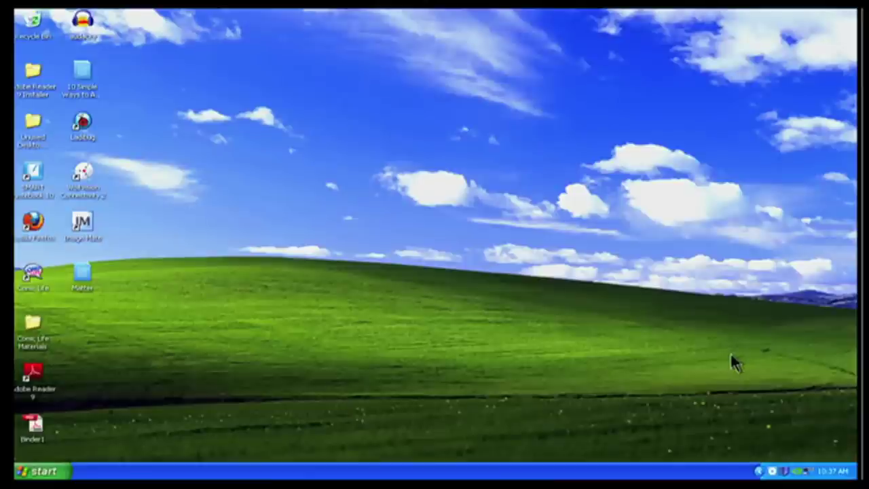
Step: Show the Floating Tools from the SMART tray menu and dock the toolbar at the right screen edge
click(771, 470)
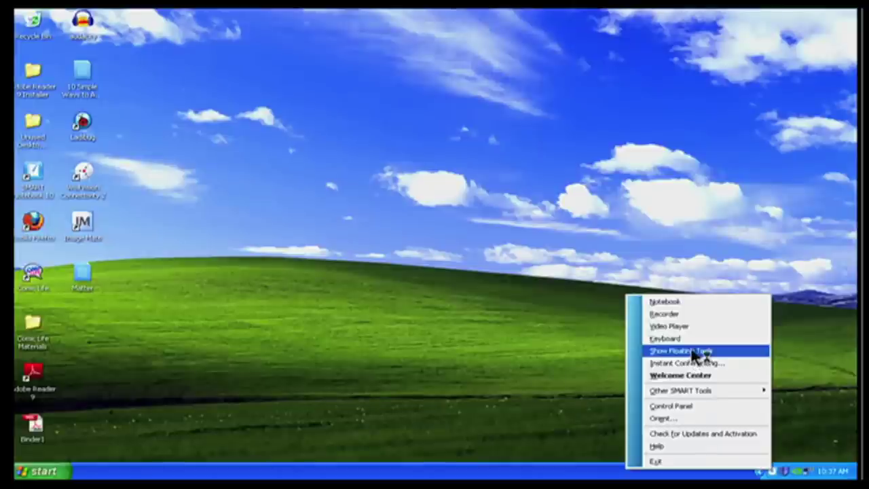
click(690, 352)
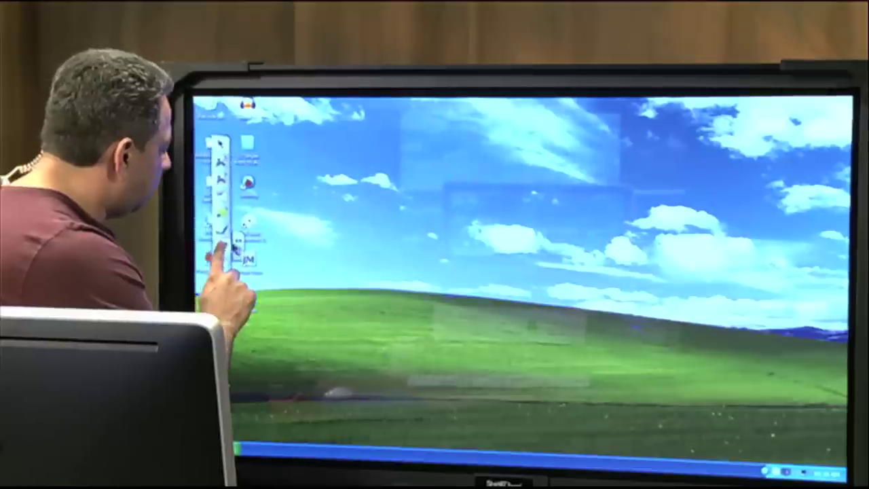
drag(221, 251, 836, 258)
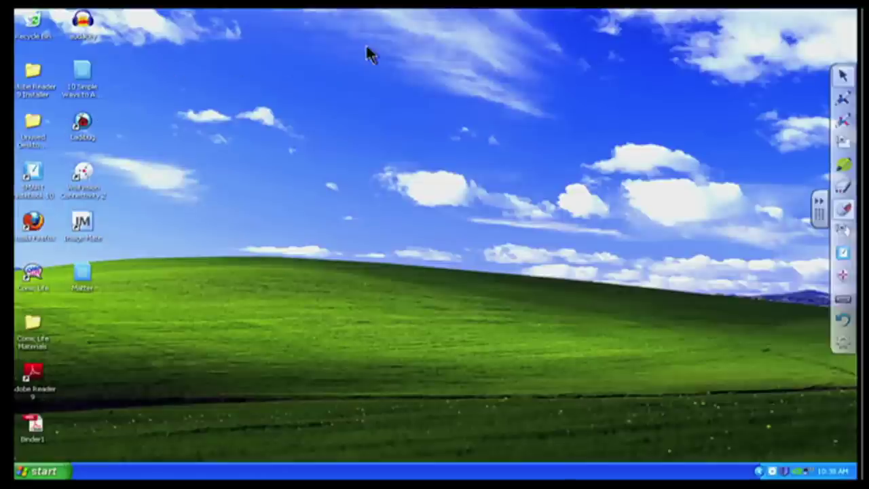
Step: Draw a black freehand scribble across the desktop, erase every stroke, then pick a different pen
click(843, 100)
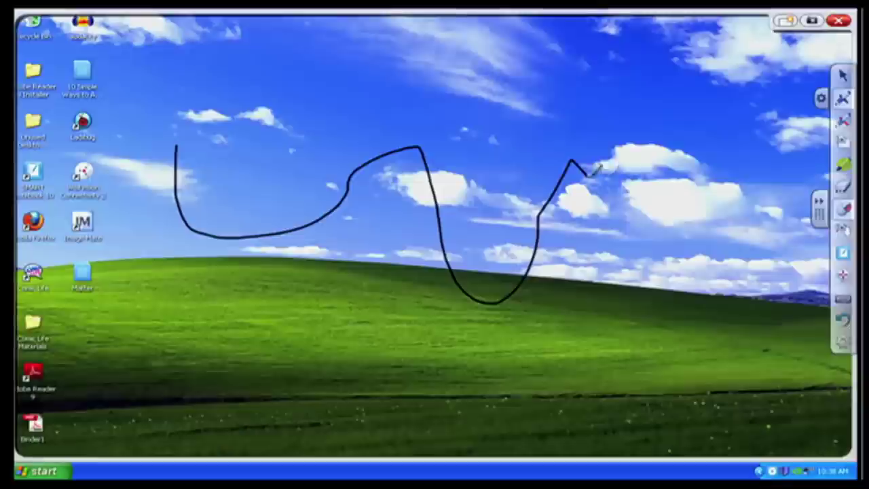
mouse_move(581, 168)
mouse_down()
mouse_move(443, 152)
mouse_move(347, 234)
mouse_move(333, 267)
mouse_up()
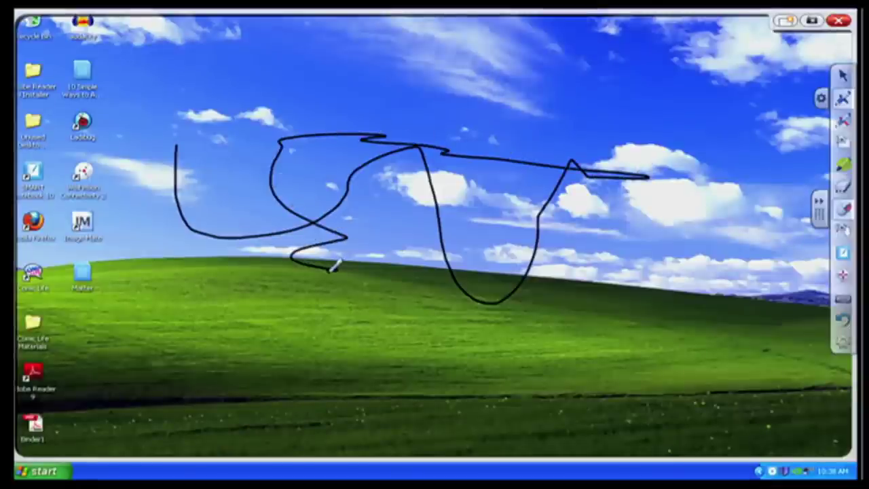
click(842, 187)
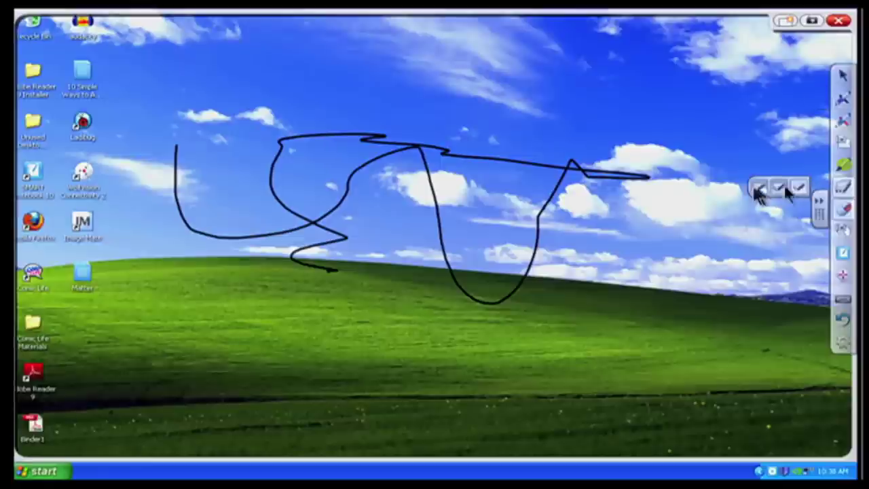
mouse_move(669, 179)
mouse_down()
mouse_move(358, 160)
mouse_move(194, 132)
mouse_up()
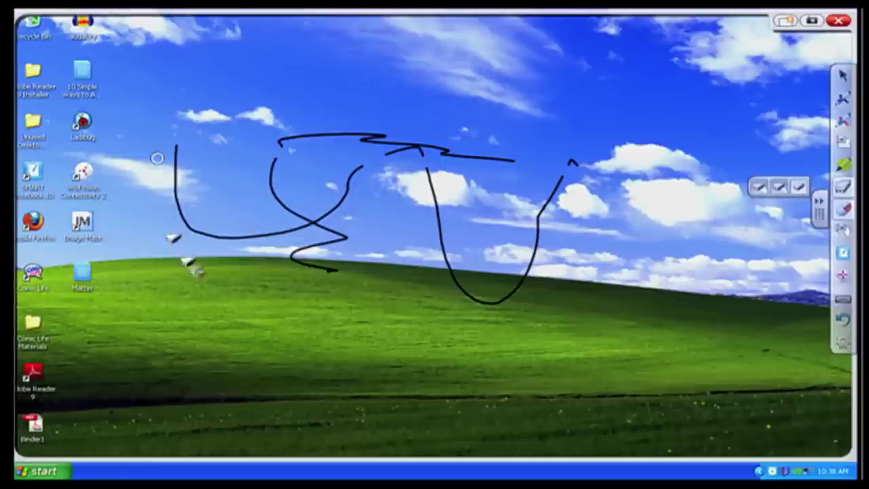
click(375, 182)
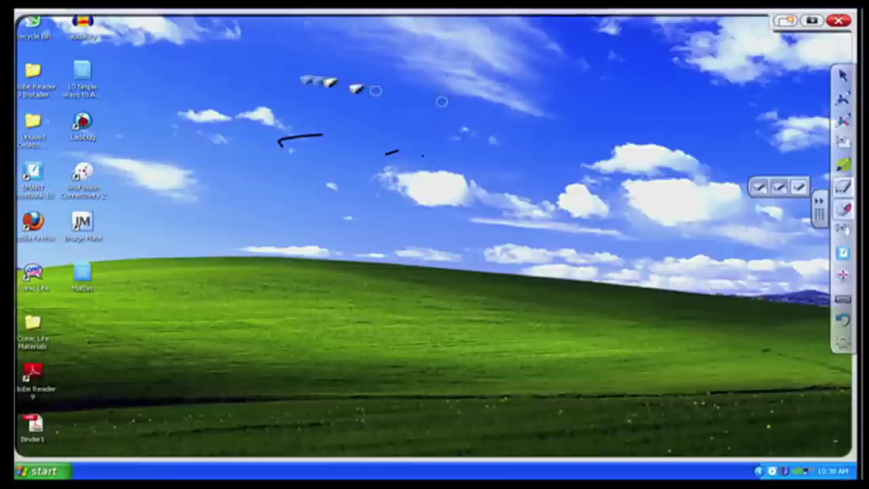
click(339, 155)
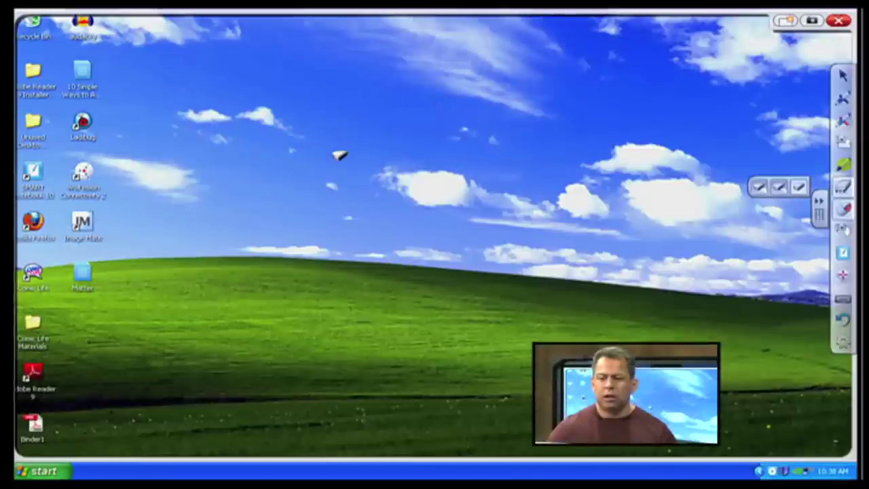
click(844, 124)
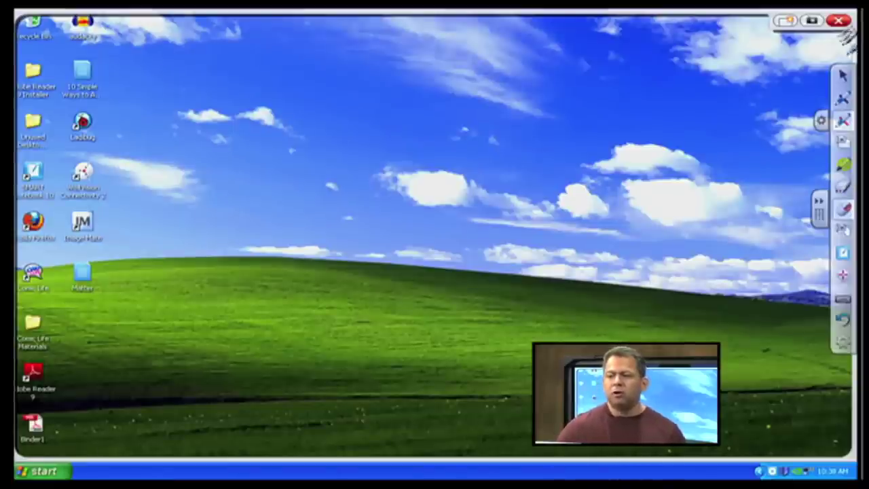
Step: Close the ink layer, launch Firefox and load episd.org from the address bar
click(838, 20)
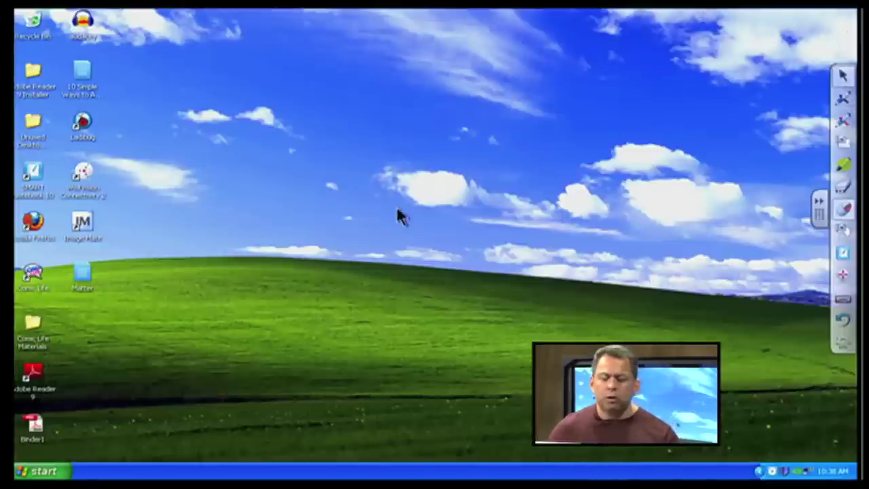
double_click(38, 229)
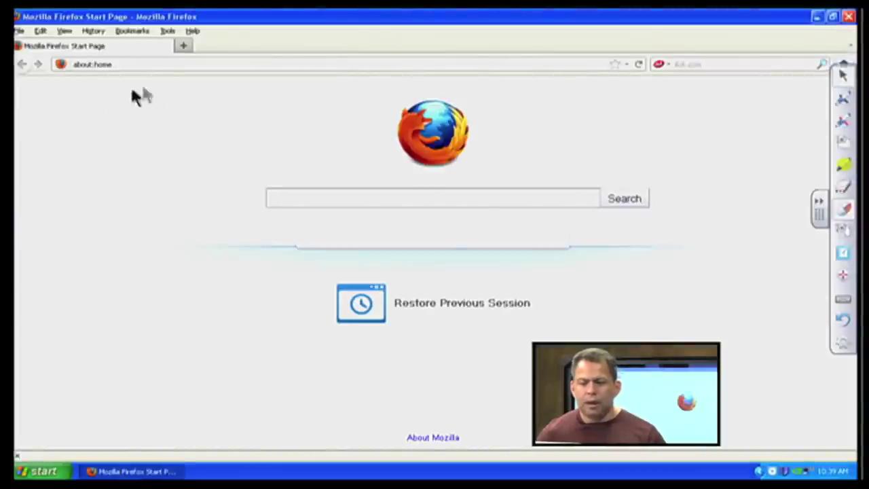
click(164, 63)
key(BackSpace)
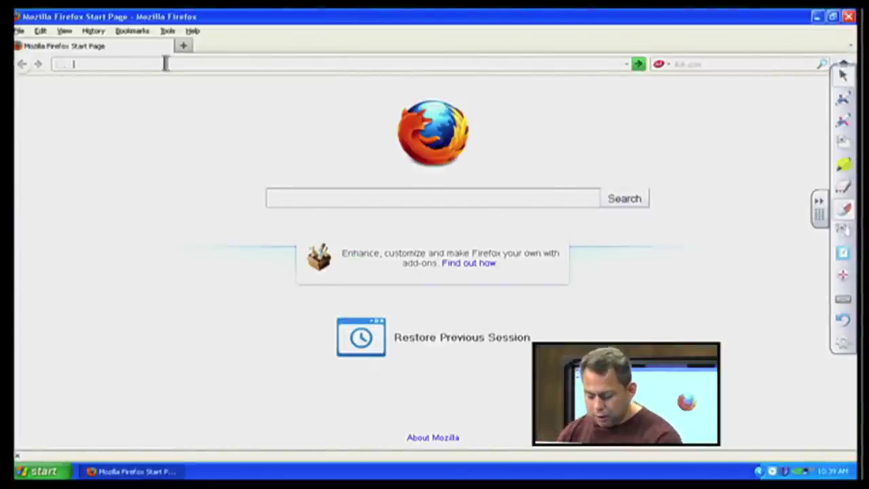
text(episd.)
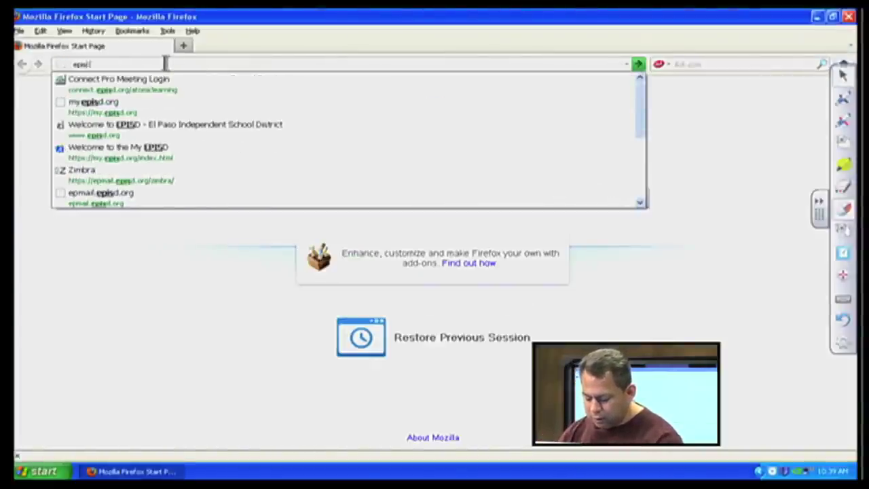
text(org)
key(Return)
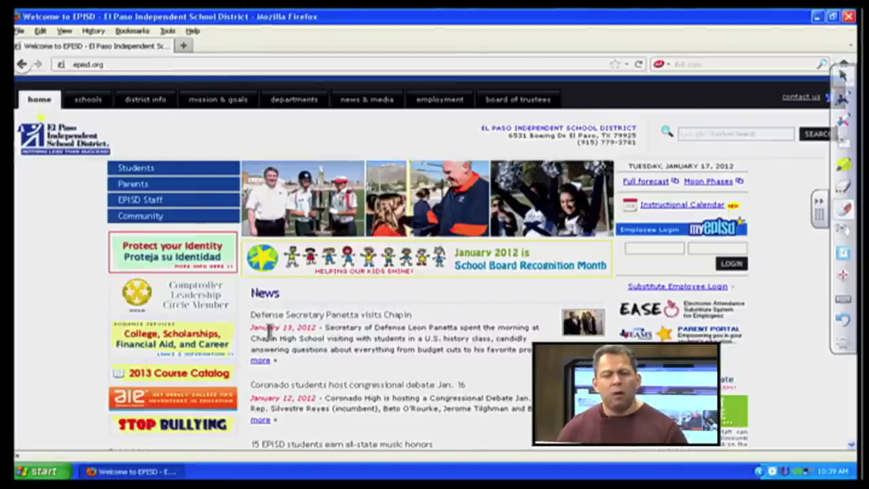
Step: Highlight the 'Defense Secretary Panetta visits Chapin' headline and its opening lines in yellow
scroll(270, 335, down, 5)
scroll(268, 342, up, 5)
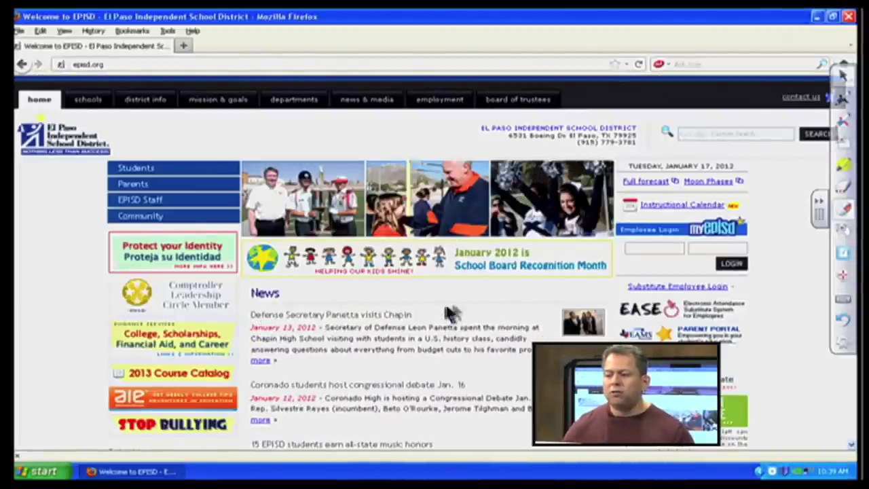
click(844, 169)
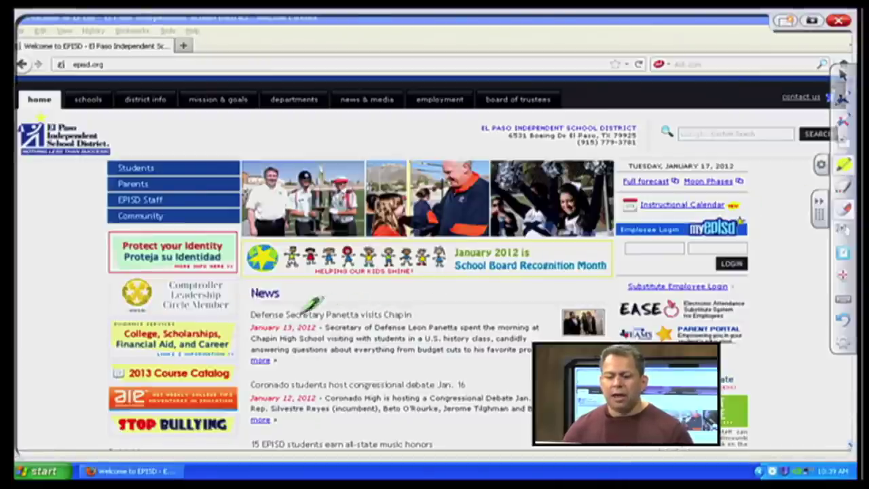
mouse_move(253, 312)
mouse_down()
mouse_move(523, 315)
mouse_move(548, 325)
mouse_move(257, 327)
mouse_up()
mouse_move(392, 327)
mouse_down()
mouse_move(420, 329)
mouse_move(261, 338)
mouse_move(279, 349)
mouse_move(570, 344)
mouse_move(457, 321)
mouse_move(339, 330)
mouse_move(271, 310)
mouse_move(258, 316)
mouse_move(260, 326)
mouse_move(374, 318)
mouse_move(305, 318)
mouse_move(278, 329)
mouse_up()
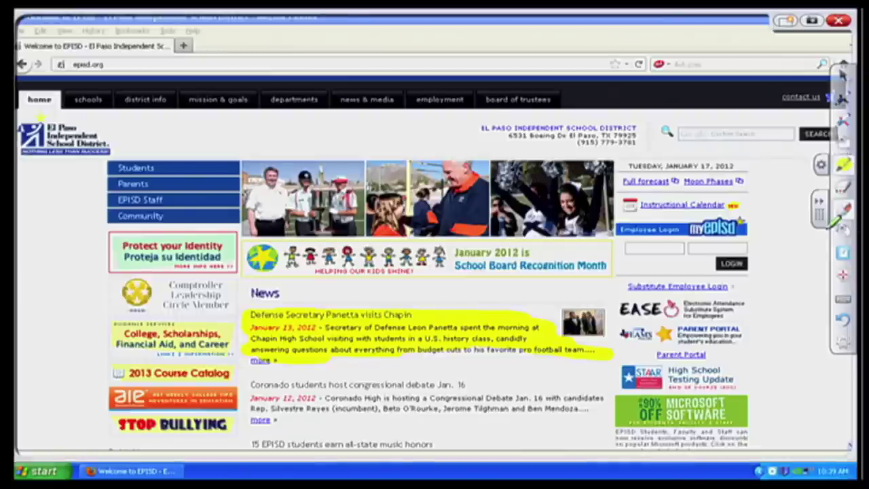
click(840, 257)
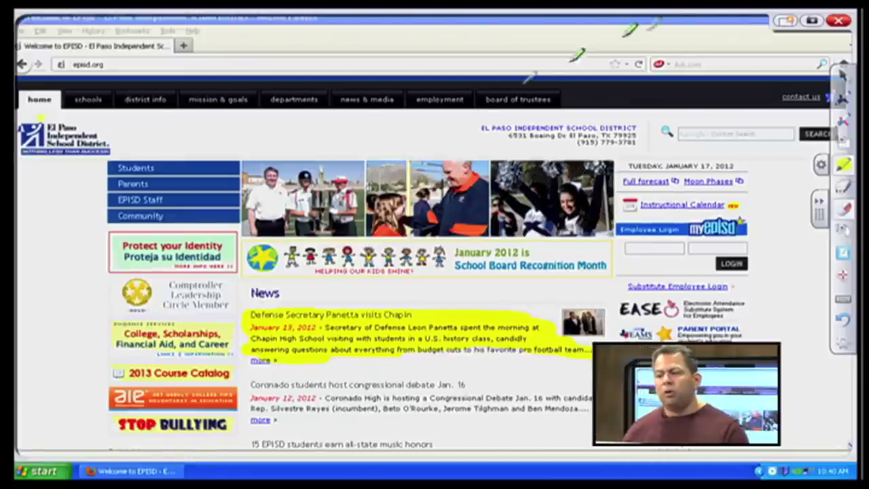
Step: Switch back to the Select arrow, dismiss the highlighter ink layer, and close Firefox
click(845, 80)
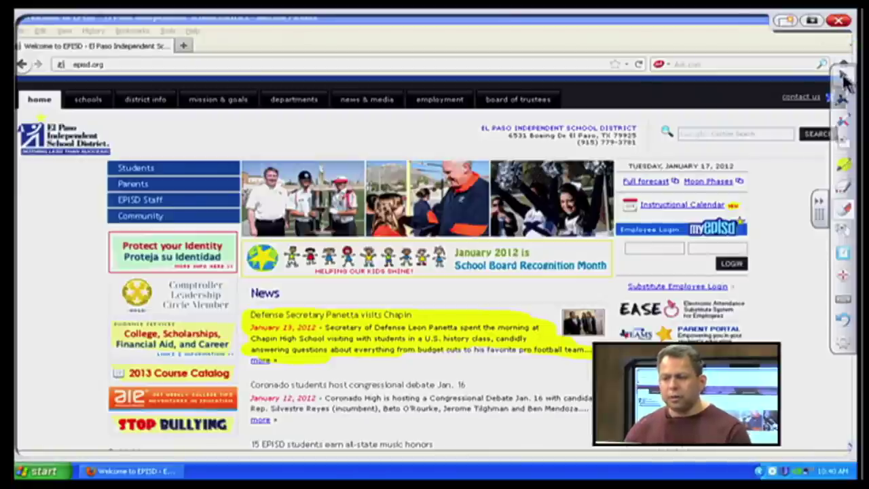
click(841, 22)
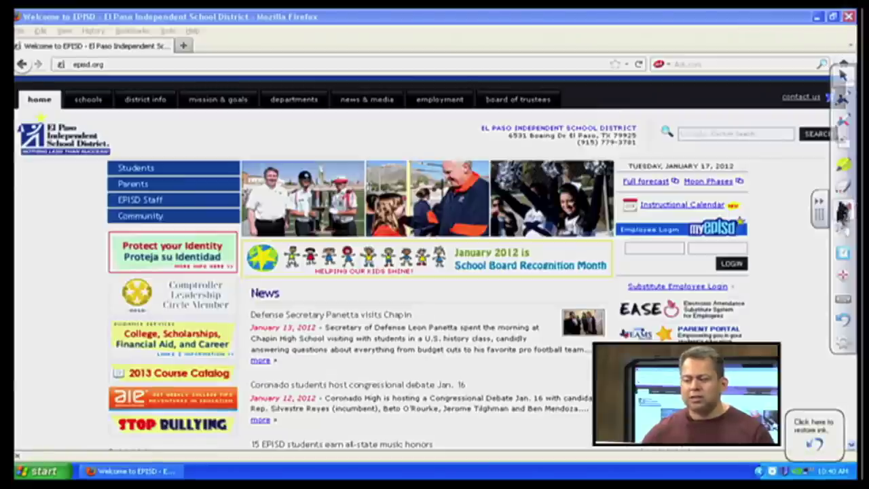
click(848, 17)
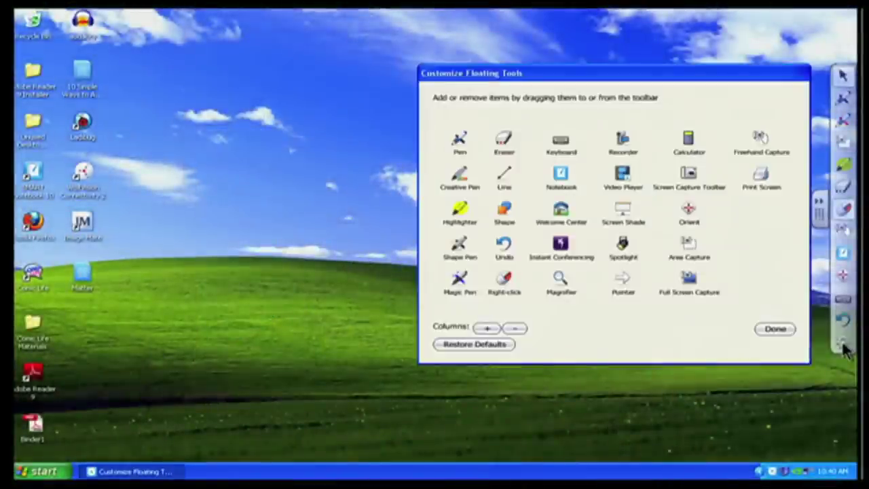
Step: Remove the right-click tool, drop the Magic Pen onto the floating toolbar, and click Done
drag(636, 77, 449, 75)
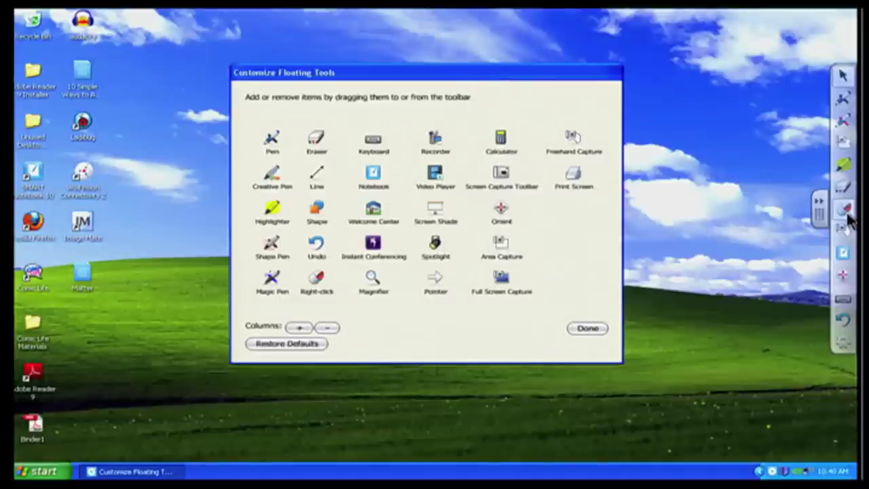
drag(848, 214, 561, 229)
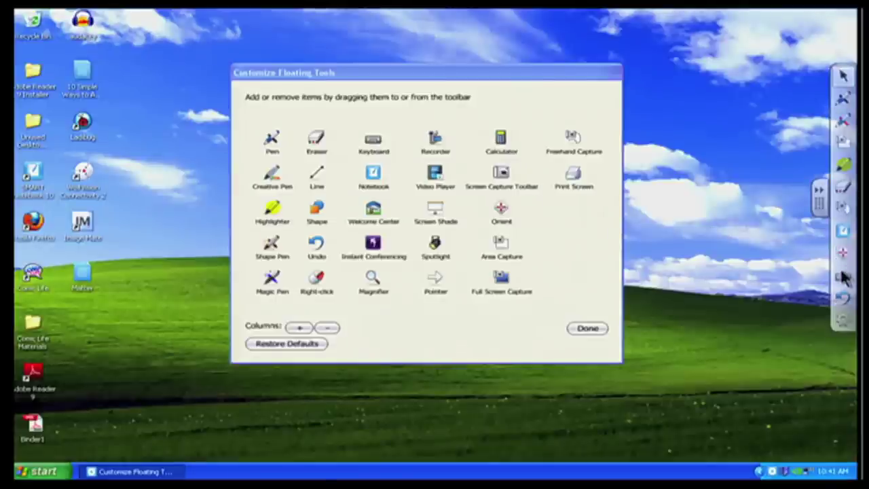
drag(847, 275, 319, 275)
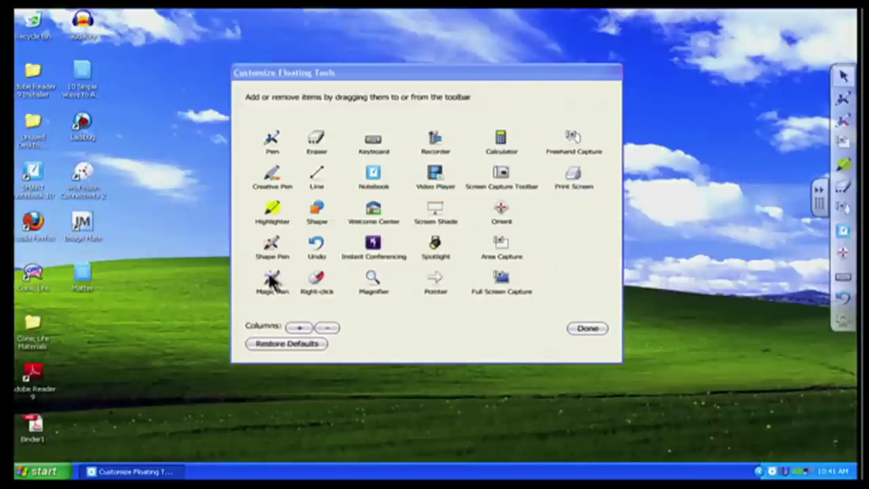
mouse_move(271, 281)
mouse_down()
mouse_move(399, 242)
mouse_move(603, 208)
mouse_move(837, 190)
mouse_move(846, 109)
mouse_up()
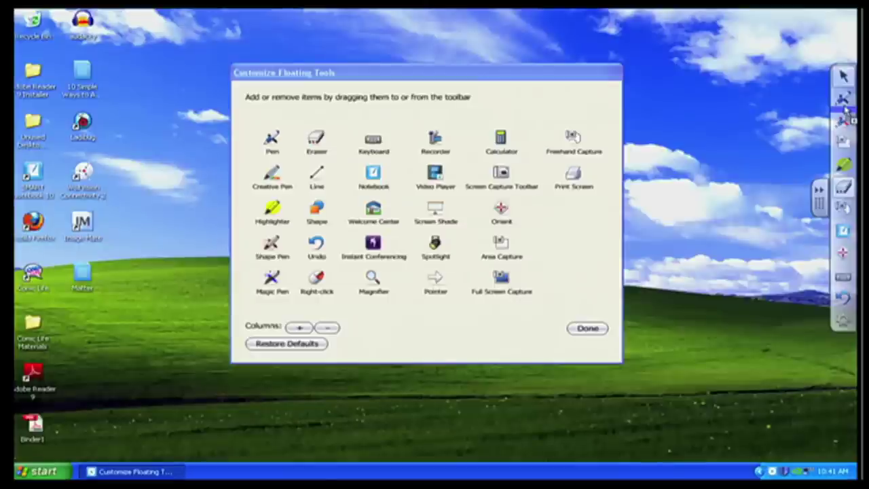
drag(846, 109, 846, 115)
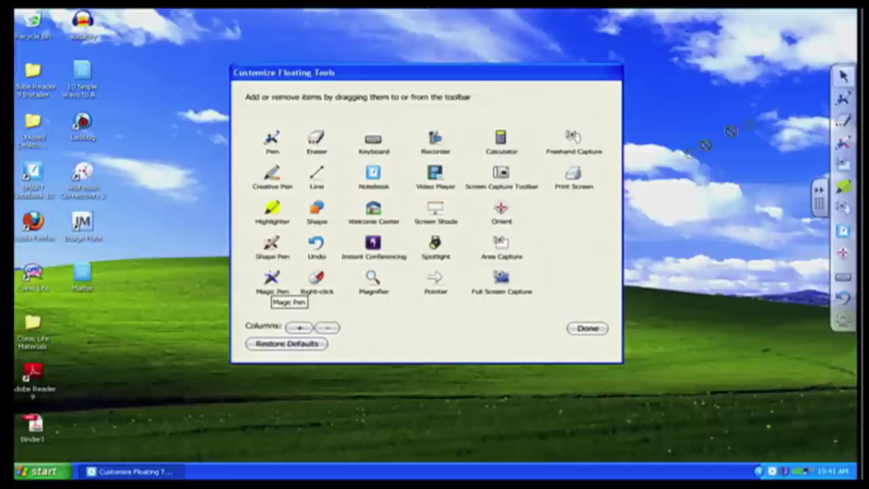
drag(847, 116, 846, 120)
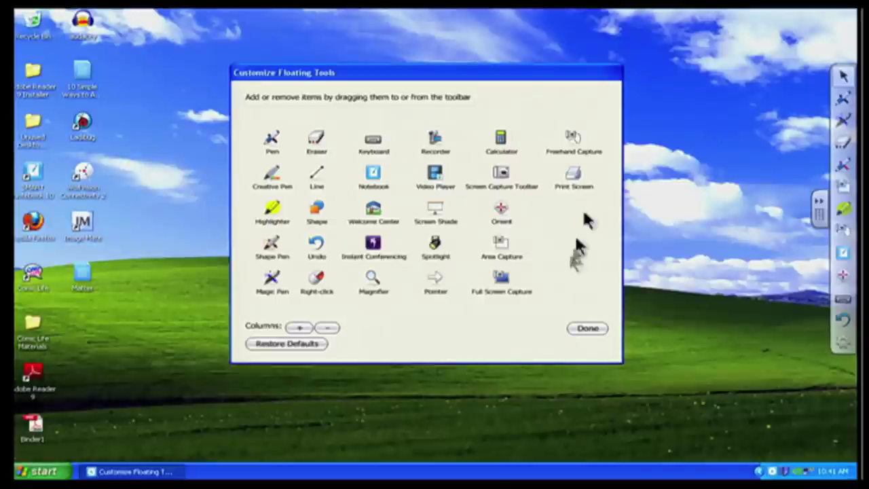
click(588, 330)
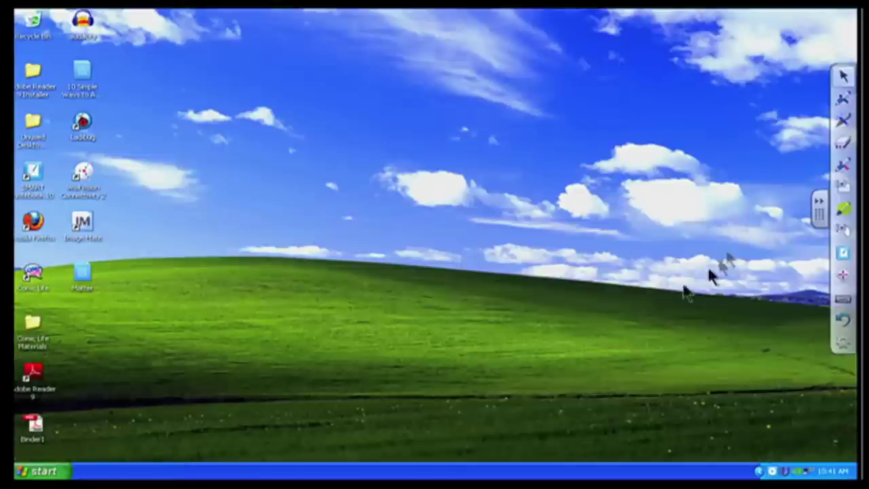
Step: Handwrite 'Magic' across the desktop sky with the Magic Pen, then return to the Select arrow
click(843, 123)
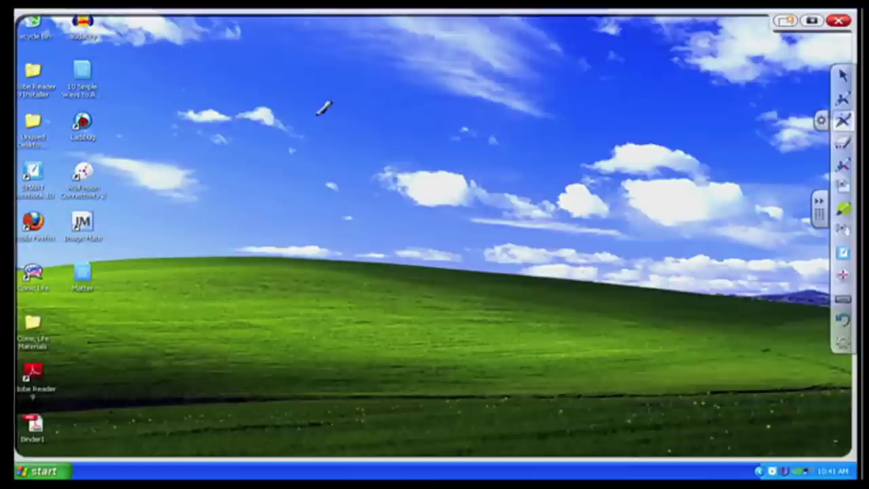
mouse_move(258, 95)
mouse_down()
mouse_move(260, 128)
mouse_move(266, 93)
mouse_move(321, 141)
mouse_up()
mouse_move(380, 123)
mouse_down()
mouse_move(372, 151)
mouse_move(378, 113)
mouse_move(399, 151)
mouse_up()
mouse_move(421, 119)
mouse_down()
mouse_move(411, 136)
mouse_move(434, 151)
mouse_move(389, 179)
mouse_up()
drag(450, 119, 449, 144)
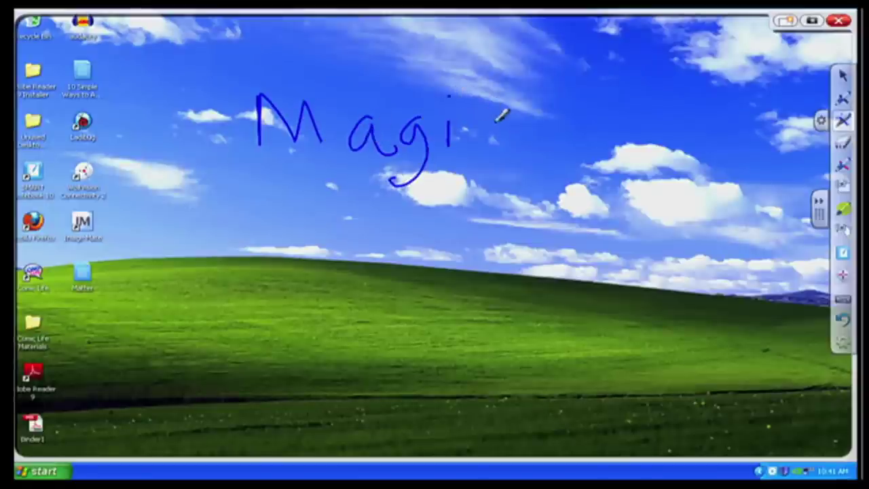
mouse_move(495, 117)
mouse_down()
mouse_move(483, 143)
mouse_move(522, 146)
mouse_up()
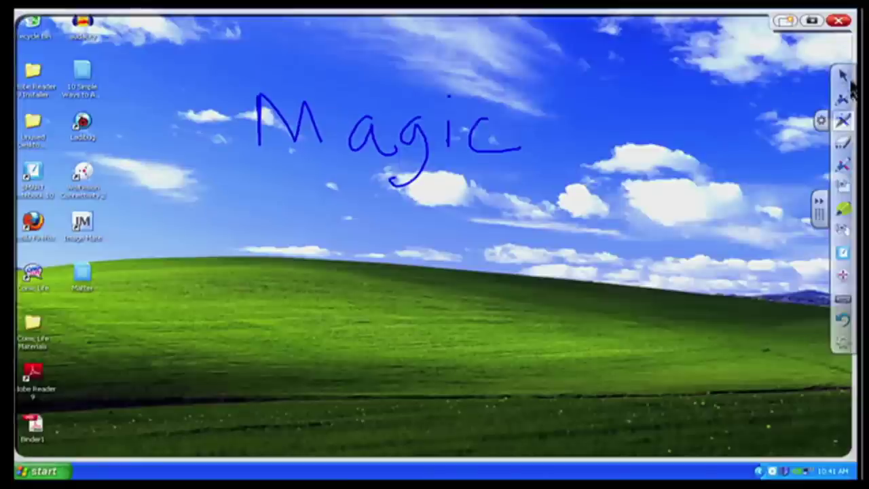
click(842, 79)
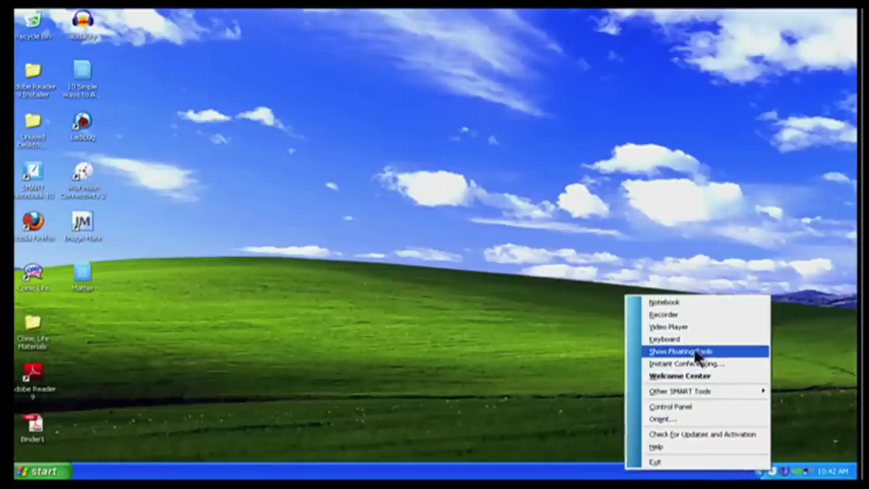
Step: Choose Show Floating Tools from the SMART tray menu to restore the docked toolbar
click(698, 353)
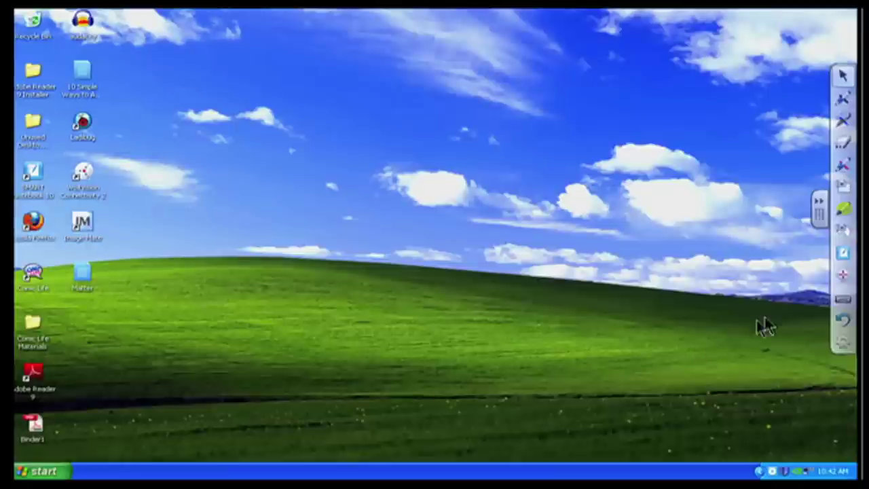